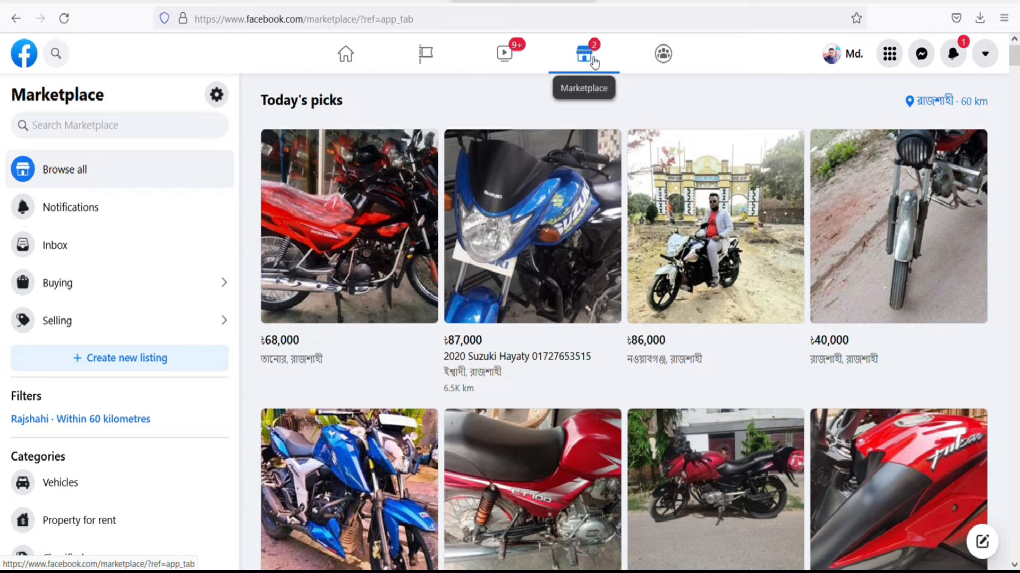
{"action": "left_click", "coordinate": [890, 53]}
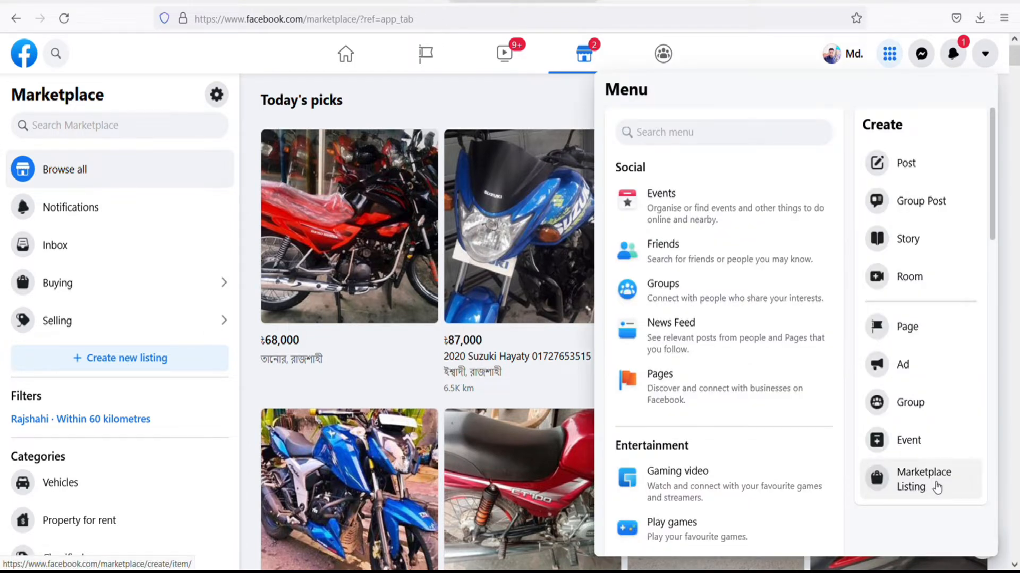
{"action": "left_click", "coordinate": [508, 98]}
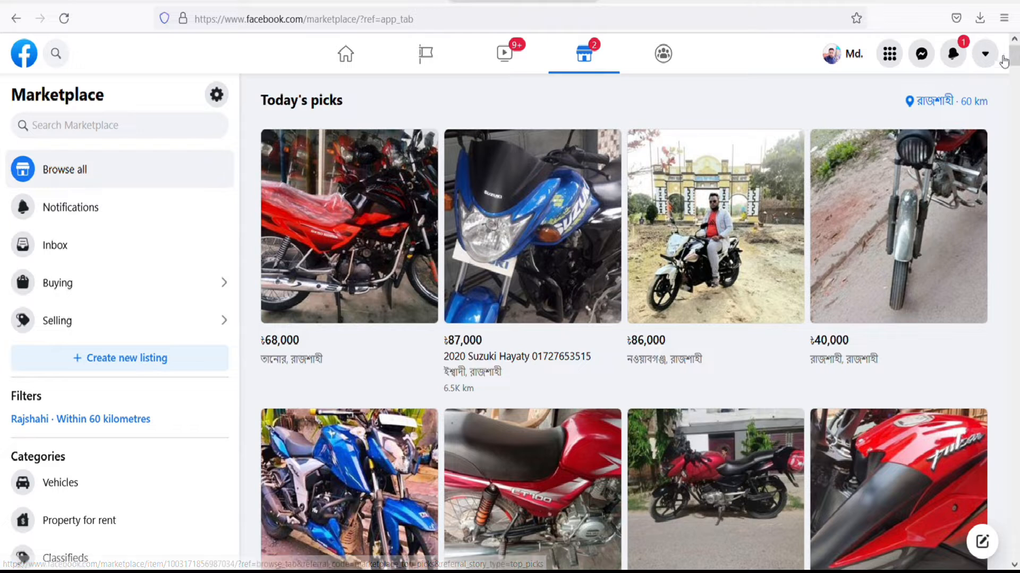
{"action": "left_click_drag", "start_coordinate": [1014, 57], "coordinate": [1017, 178]}
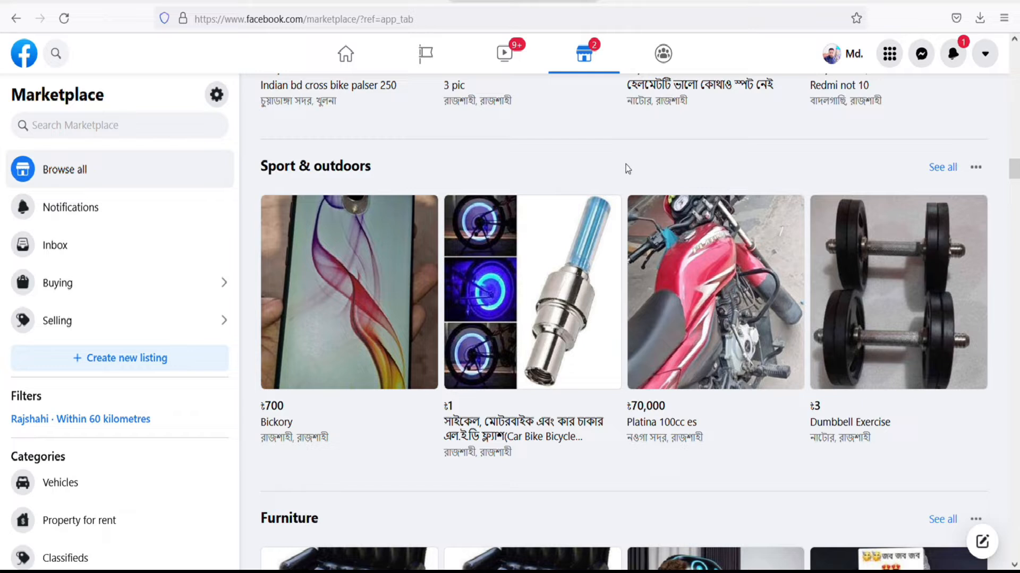
{"action": "left_click_drag", "start_coordinate": [1016, 165], "coordinate": [1017, 142]}
- Start a new Marketplace listing for a vehicle for sale and set its vehicle type to Motorcycle
{"action": "left_click", "coordinate": [119, 362]}
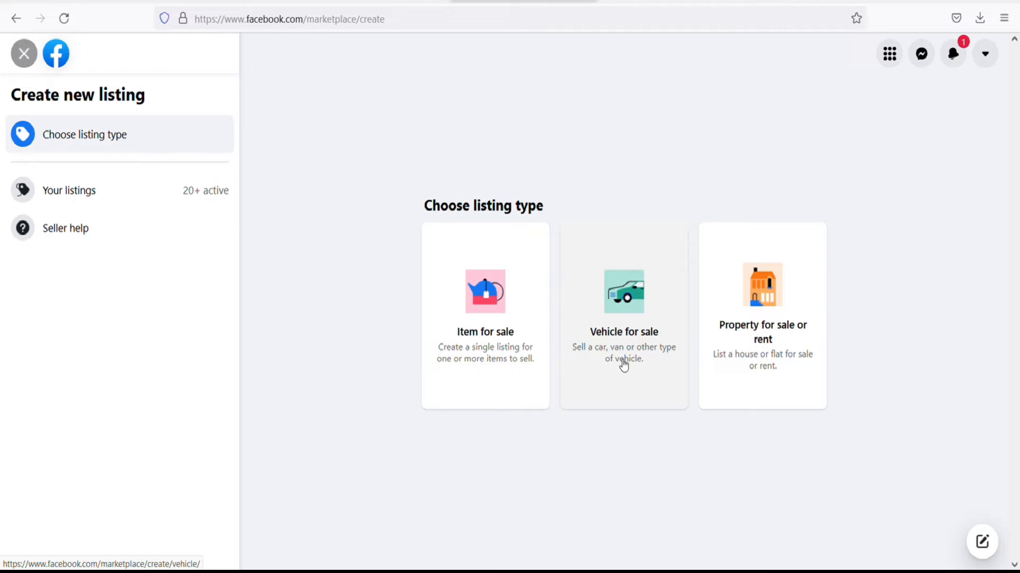
{"action": "left_click", "coordinate": [624, 310]}
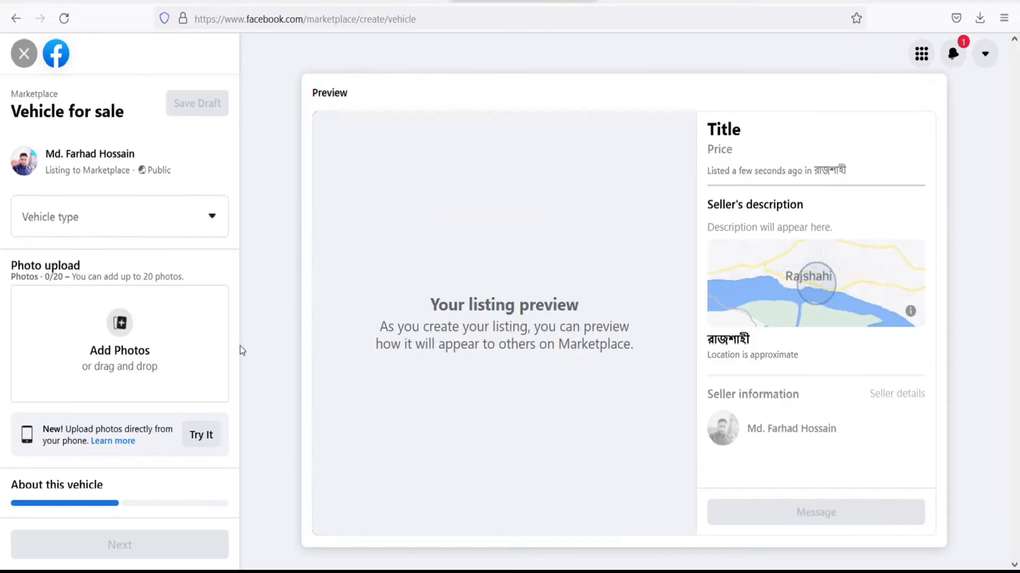
{"action": "left_click", "coordinate": [69, 222]}
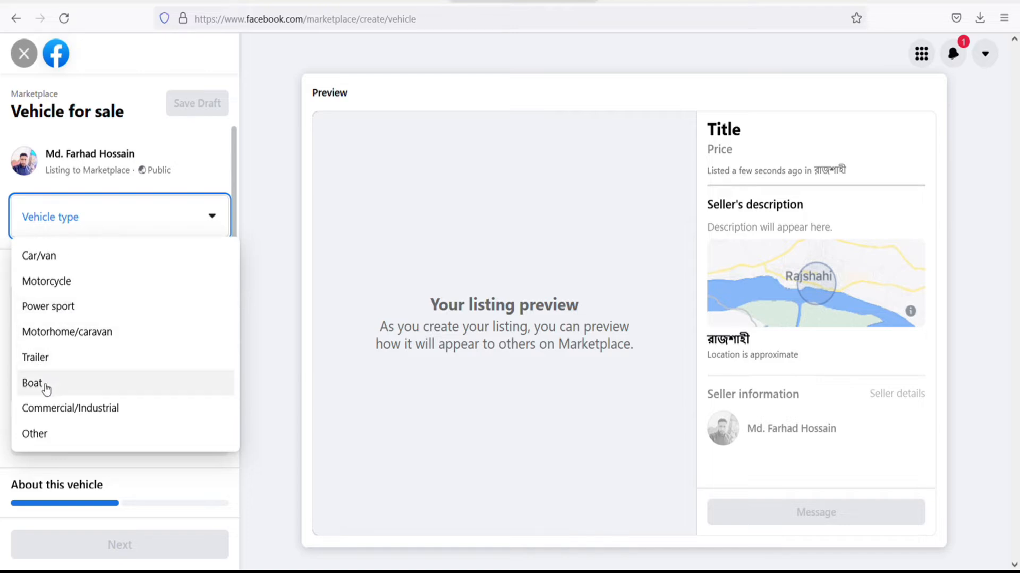
{"action": "left_click", "coordinate": [69, 285]}
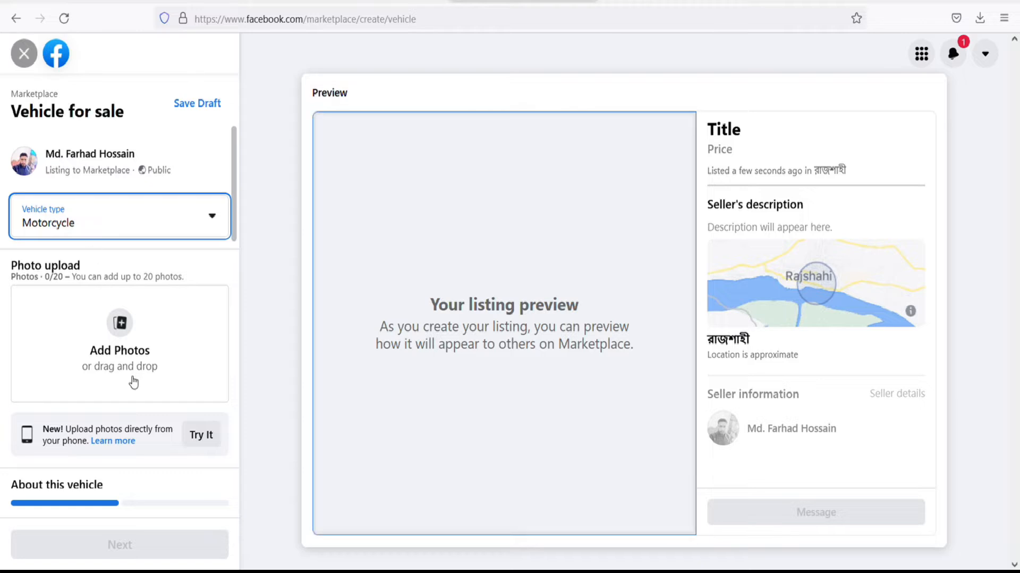
- Add the grey motorcycle photo to the listing and set the location to the city of Rajshahi
{"action": "left_click", "coordinate": [123, 332]}
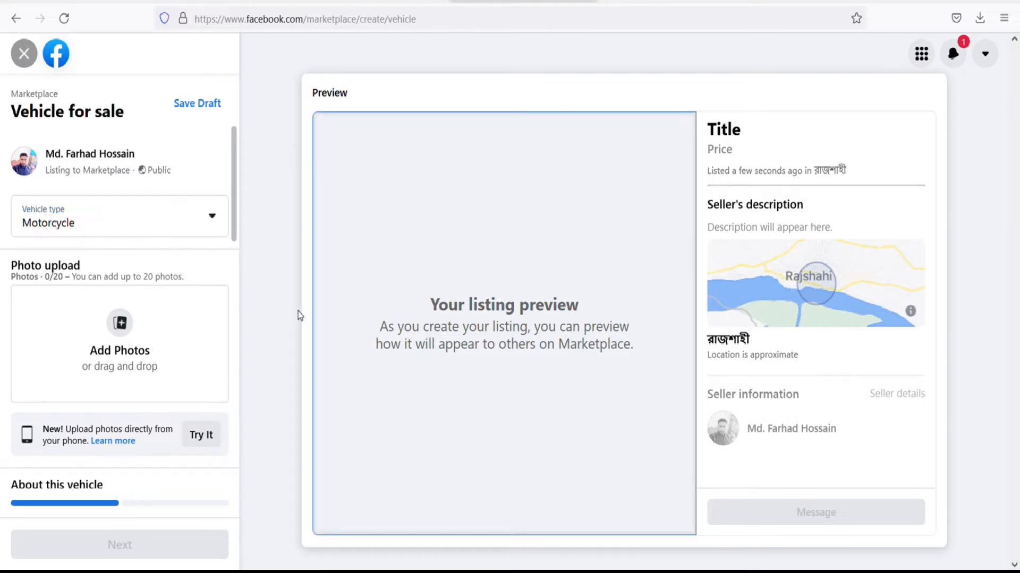
{"action": "left_click", "coordinate": [364, 285]}
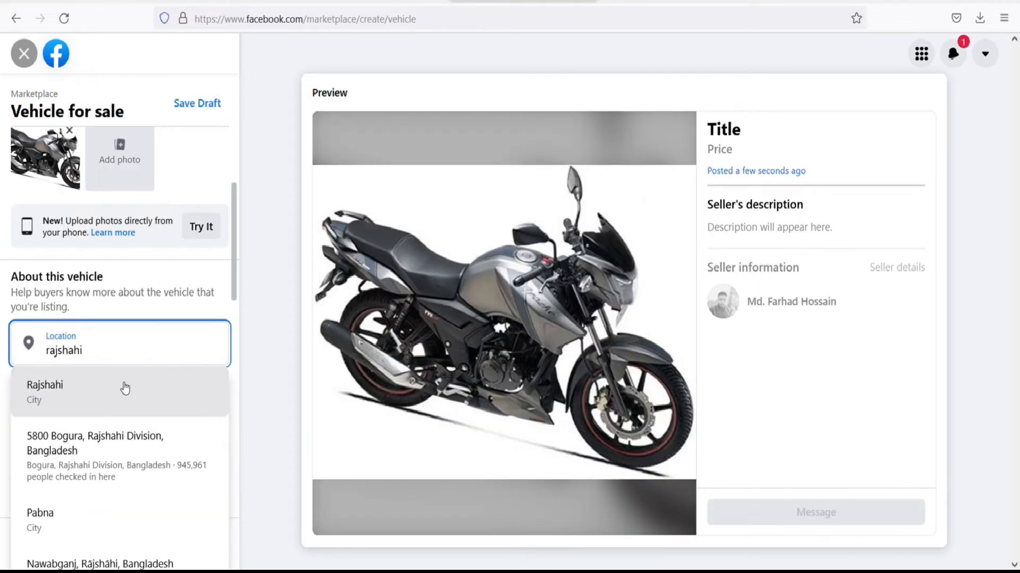
{"action": "left_click", "coordinate": [125, 388]}
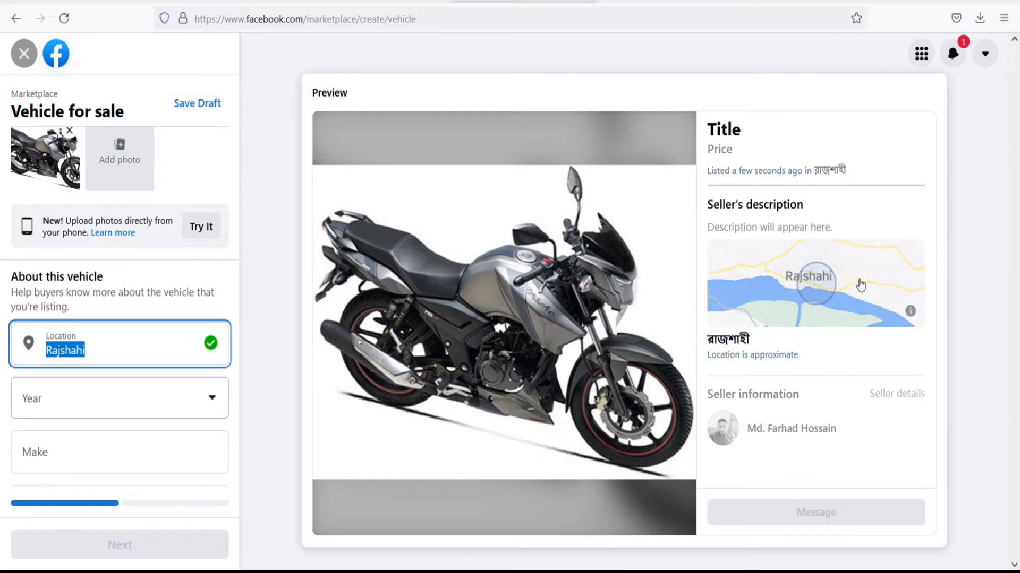
{"action": "left_click", "coordinate": [53, 353]}
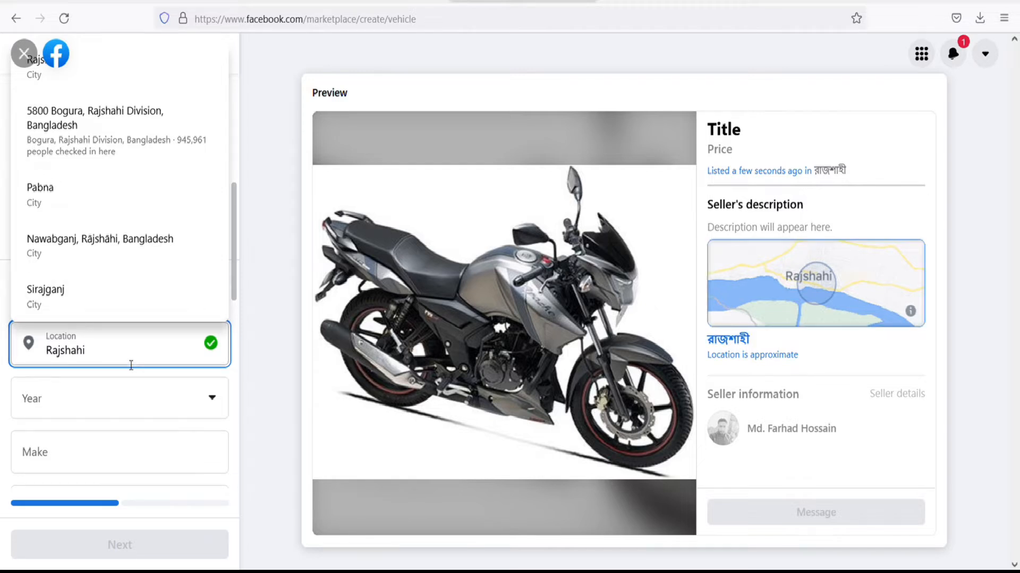
- Set the vehicle's year to 2017 and its mileage to 300
{"action": "left_click", "coordinate": [80, 402]}
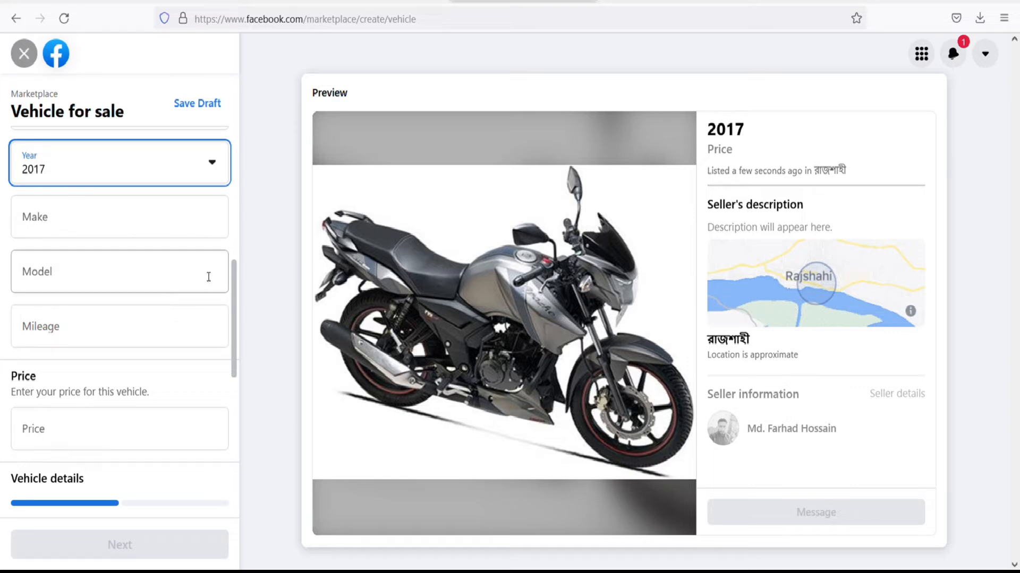
{"action": "left_click", "coordinate": [96, 225]}
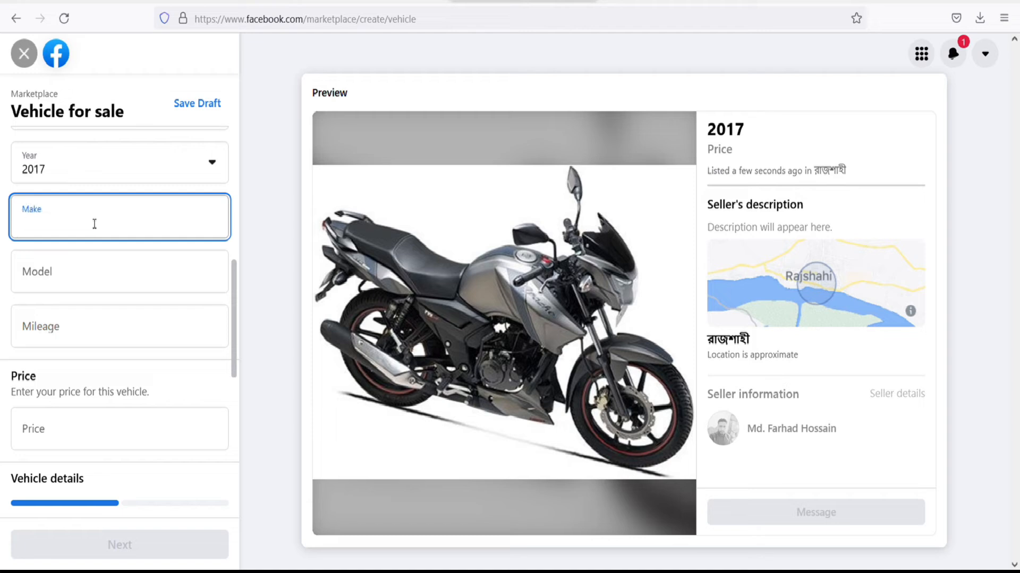
{"action": "left_click", "coordinate": [85, 278]}
{"action": "left_click", "coordinate": [84, 230]}
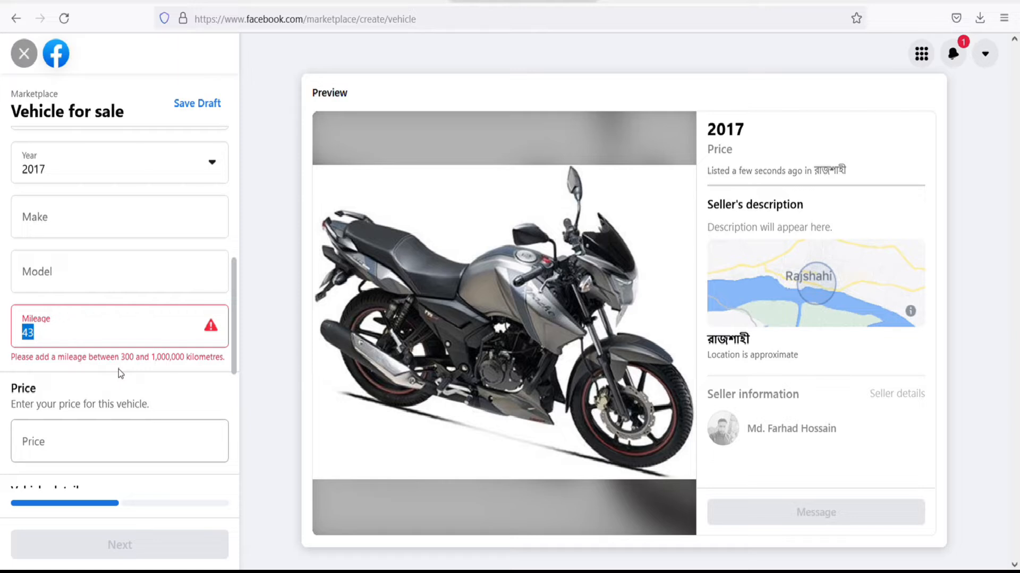
{"action": "type", "text": "300"}
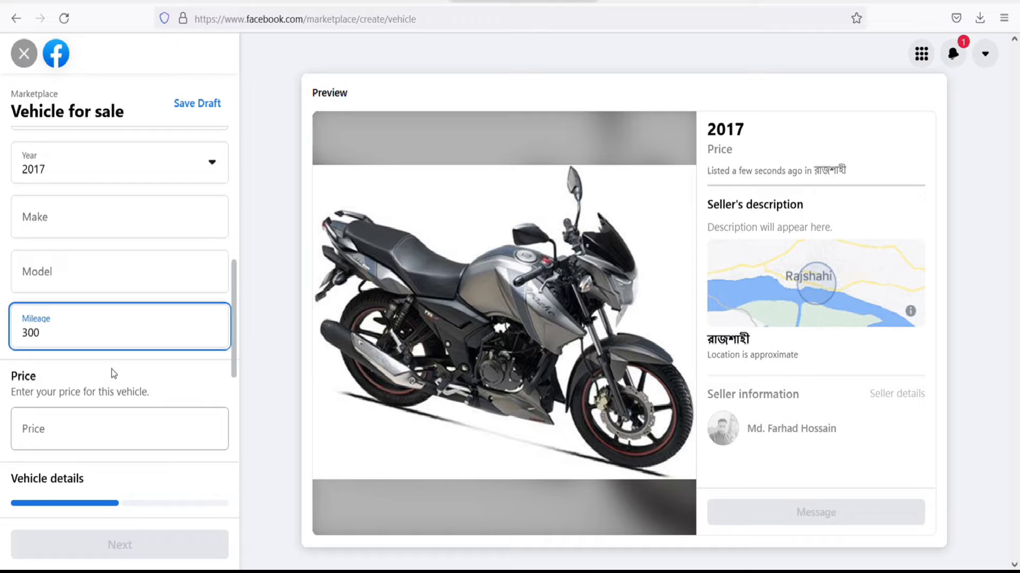
- Enter Apachi RTR 150cc as the vehicle's model and TVS as its make
{"action": "left_click", "coordinate": [85, 284]}
{"action": "left_click", "coordinate": [62, 281]}
{"action": "type", "text": "Apachi RTR 150cc"}
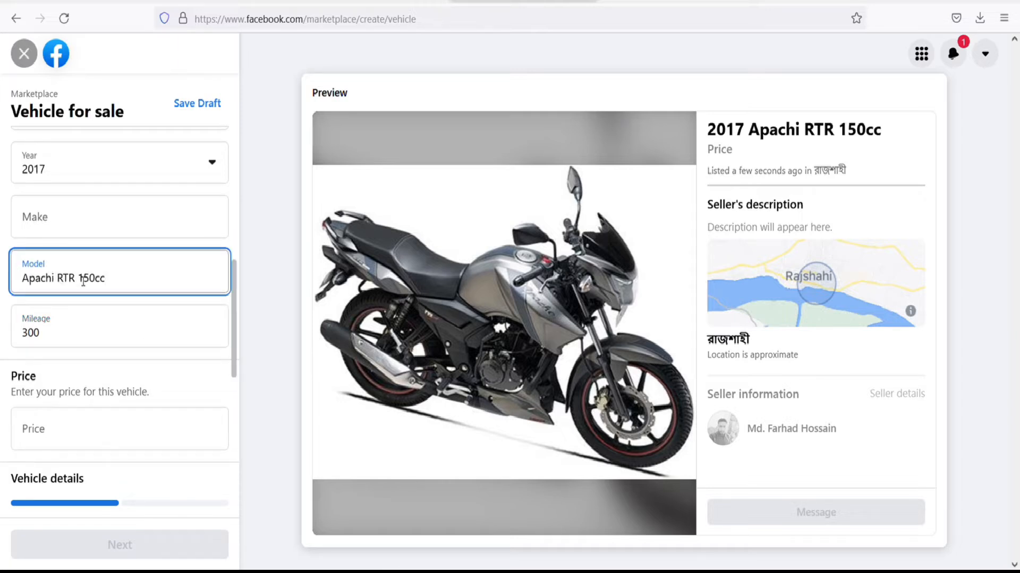
{"action": "left_click", "coordinate": [72, 226]}
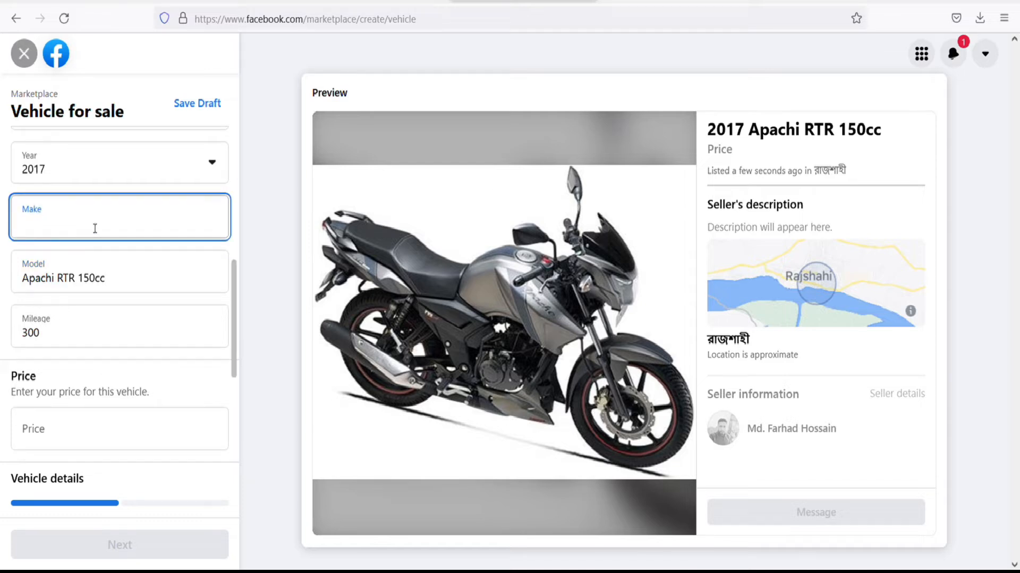
{"action": "type", "text": "T"}
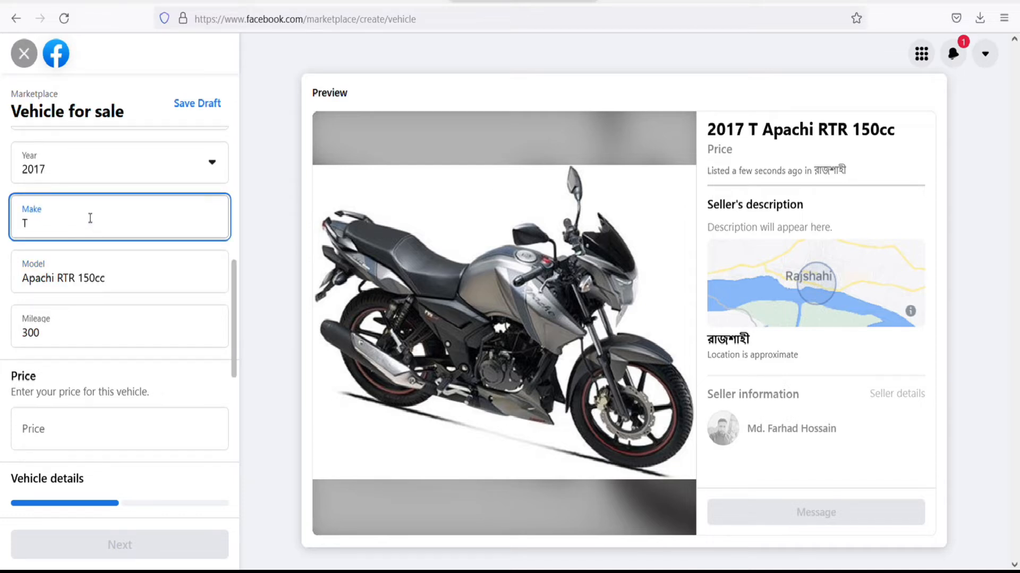
{"action": "type", "text": "VS"}
- Set the vehicle's price to 95,000 and its fuel type to Petrol
{"action": "left_click", "coordinate": [142, 439]}
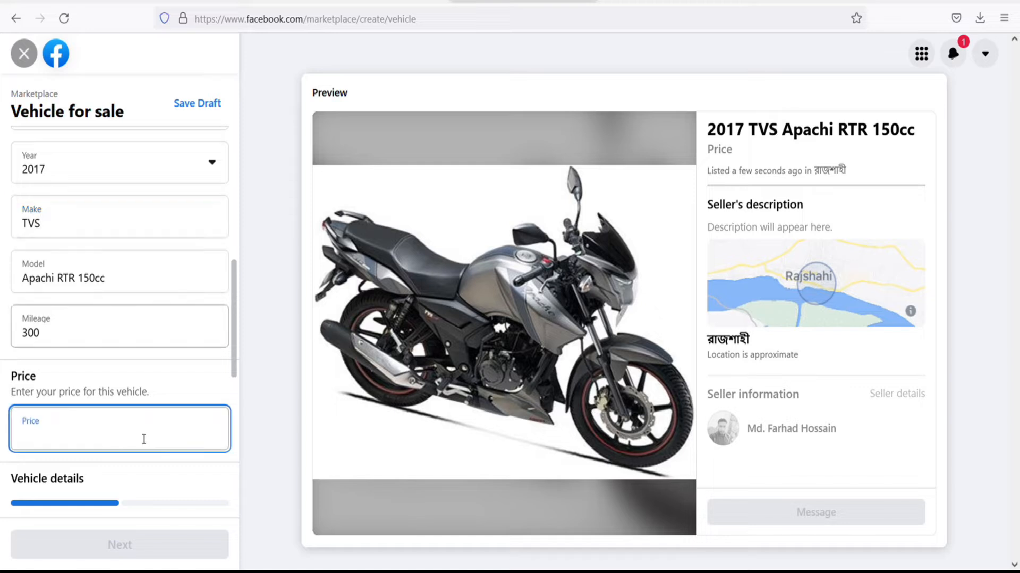
{"action": "type", "text": "95,000"}
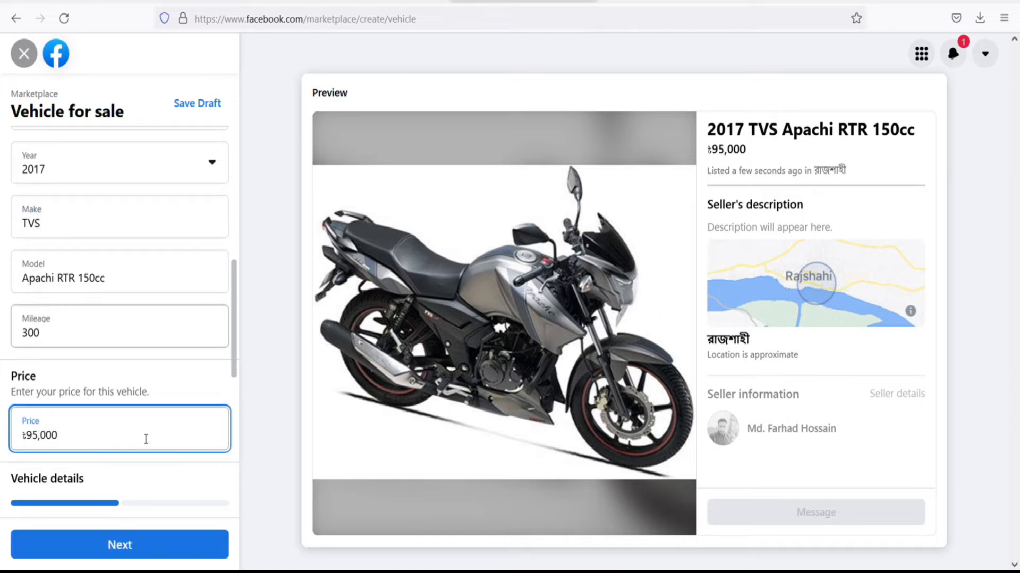
{"action": "left_click_drag", "start_coordinate": [235, 346], "coordinate": [227, 405]}
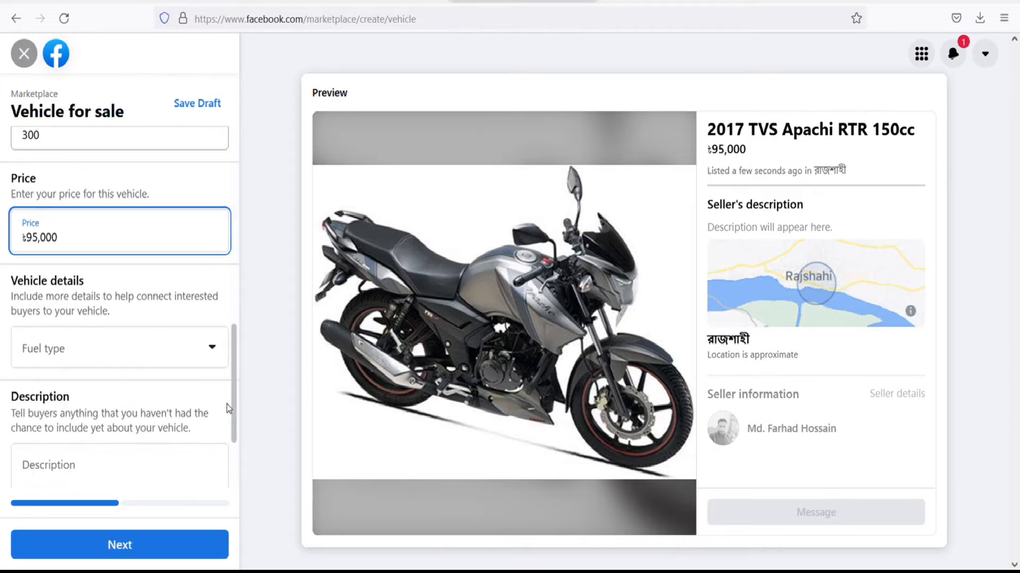
{"action": "left_click", "coordinate": [90, 359]}
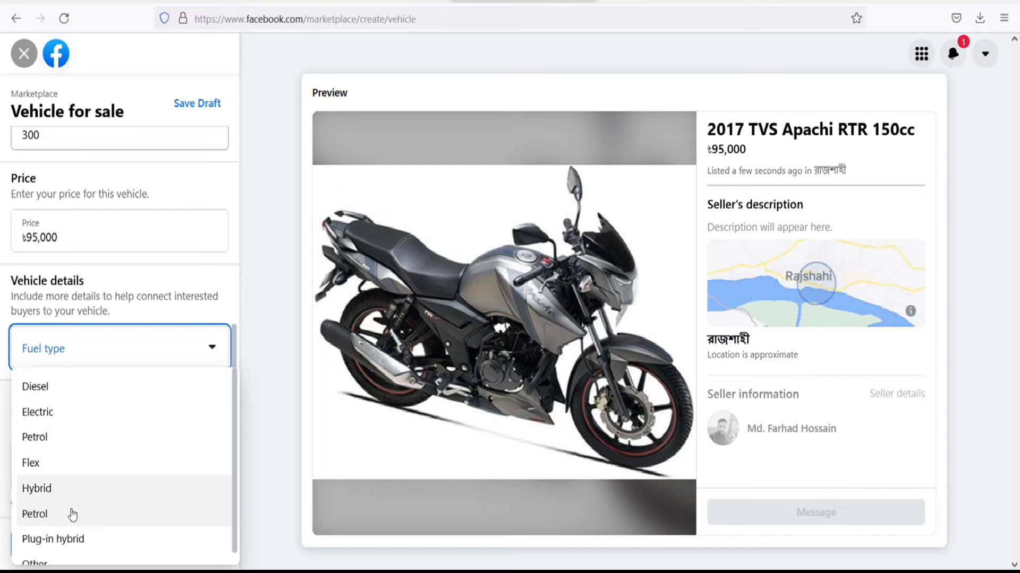
{"action": "left_click", "coordinate": [43, 439]}
- Enter the description "১০ বছরের কাগজ করা আছে। মাইলেজ৪৩+ ২৫ হাজার কিলোমিটার চলছে। গাড়িতে এক টাকাও কাজ নাই।" and proceed to listing in more places
{"action": "left_click", "coordinate": [155, 464]}
{"action": "type", "text": "১০ বছরের কাগজ করা আছে। মাইলেজ৪৩+ ২৫ হাজার কিলোমিটার চলছে। গাড়িতে এক টাকাও কাজ নাই।"}
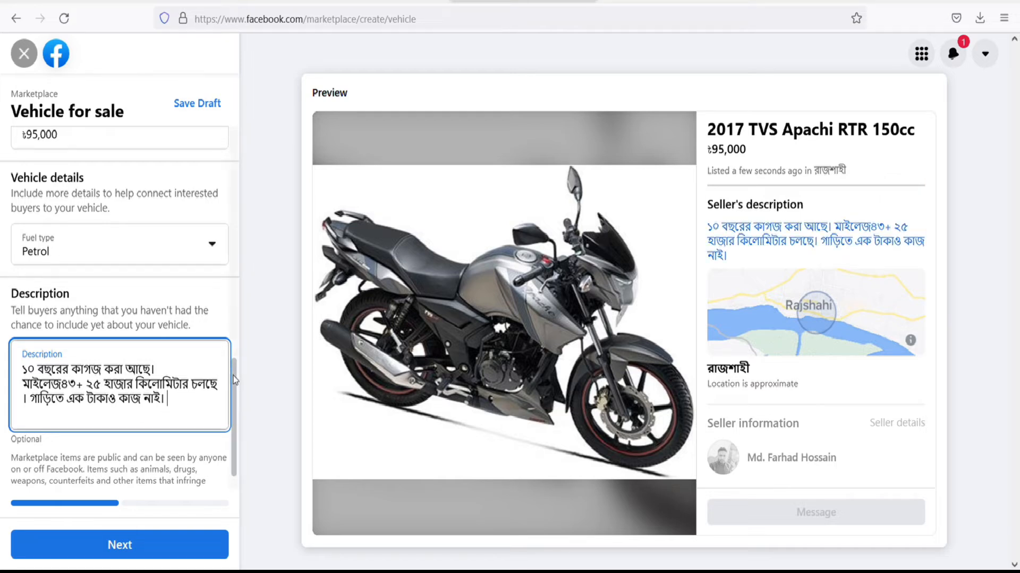
{"action": "scroll", "coordinate": [234, 403], "scroll_direction": "down", "scroll_amount": 1}
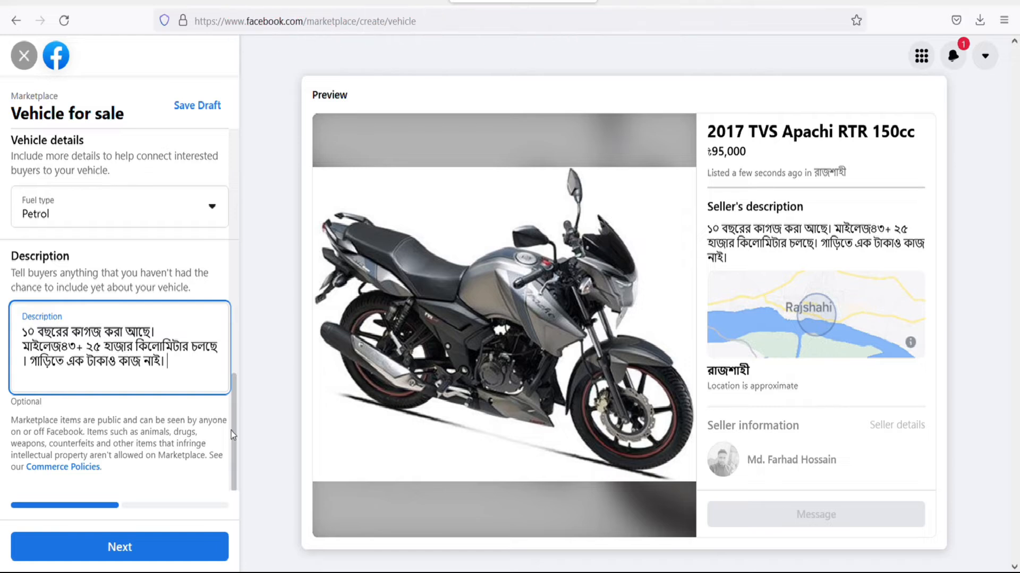
{"action": "left_click", "coordinate": [135, 555]}
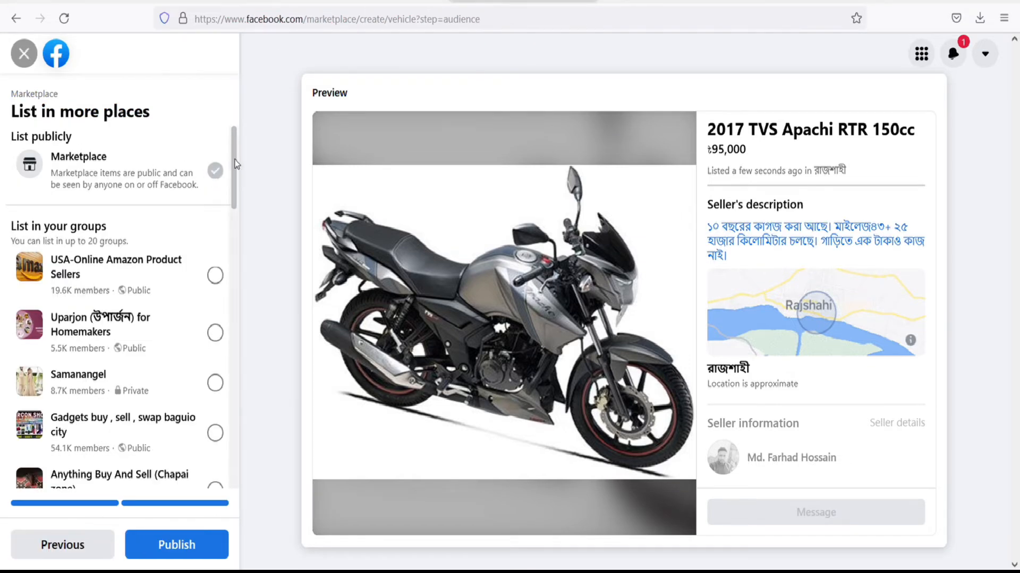
{"action": "scroll", "coordinate": [47, 201], "scroll_direction": "down", "scroll_amount": 1}
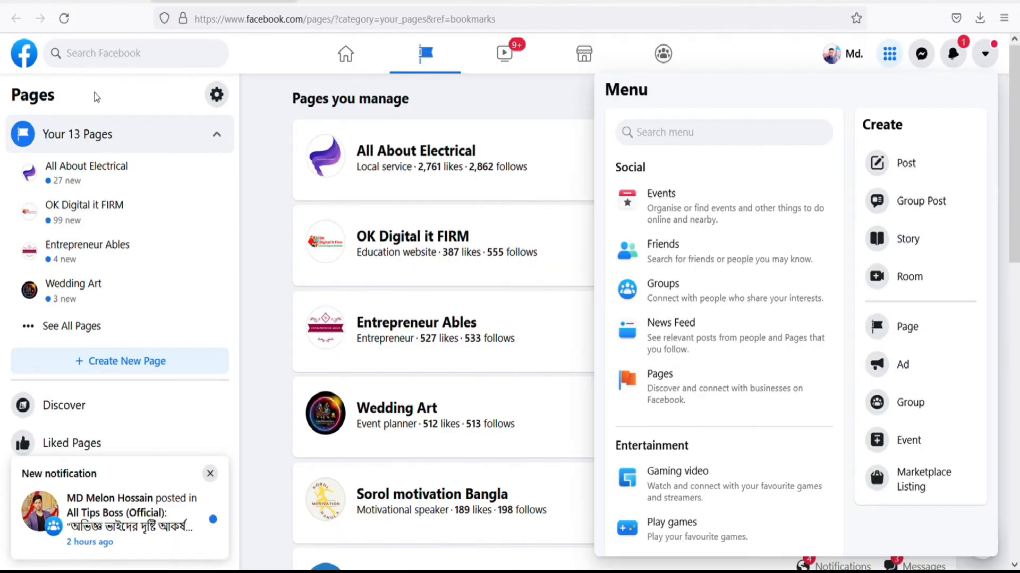
- Search Facebook for "bike sale group" from the separate Pages page
{"action": "left_click", "coordinate": [96, 59]}
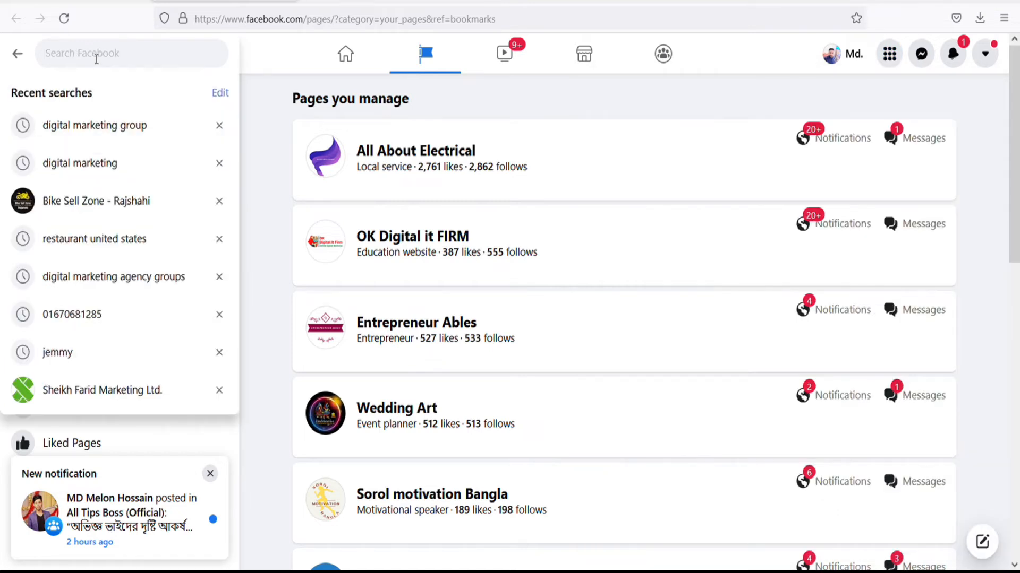
{"action": "type", "text": "bike"}
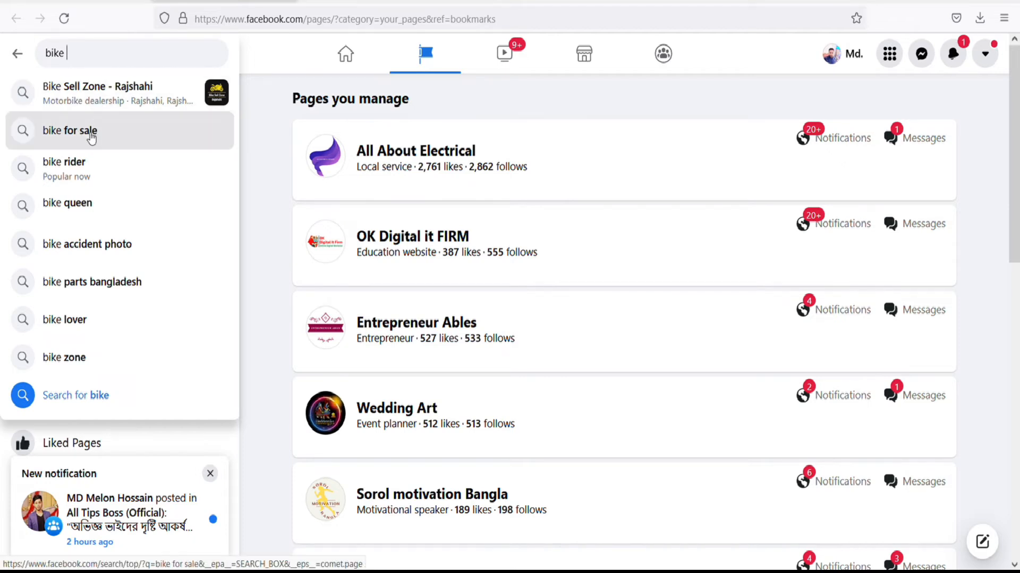
{"action": "type", "text": "sale g"}
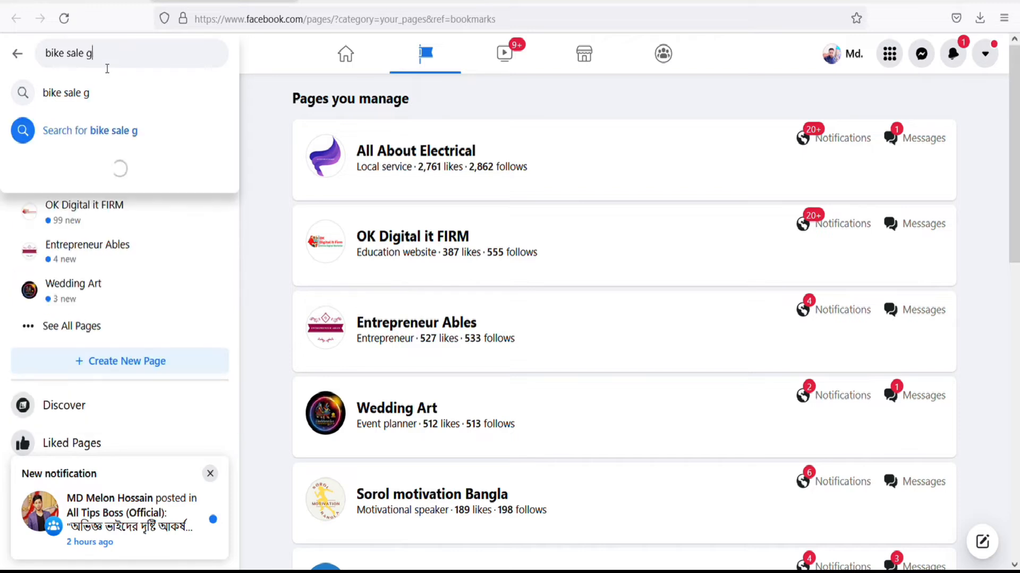
{"action": "type", "text": "roup"}
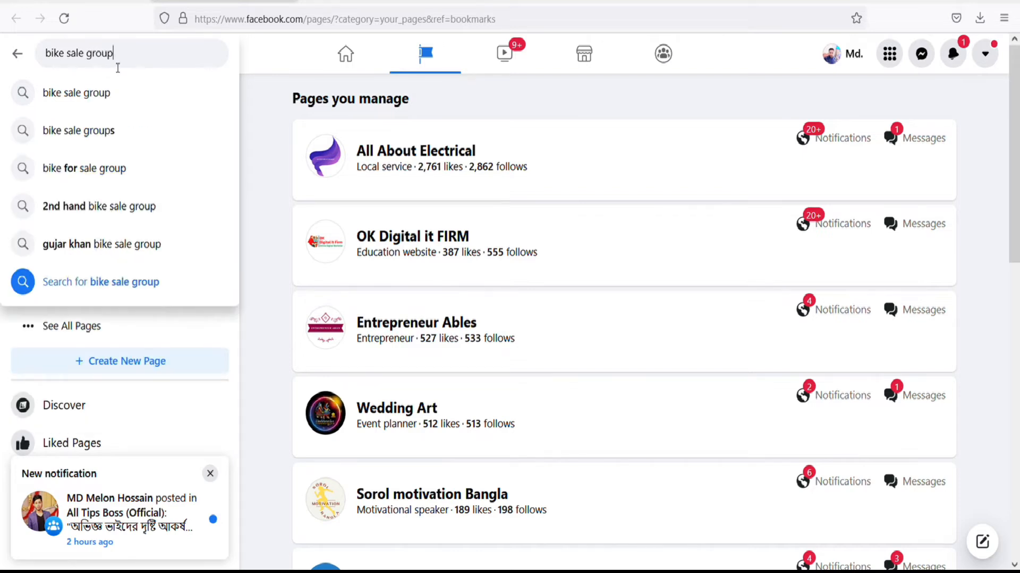
{"action": "left_click", "coordinate": [96, 93]}
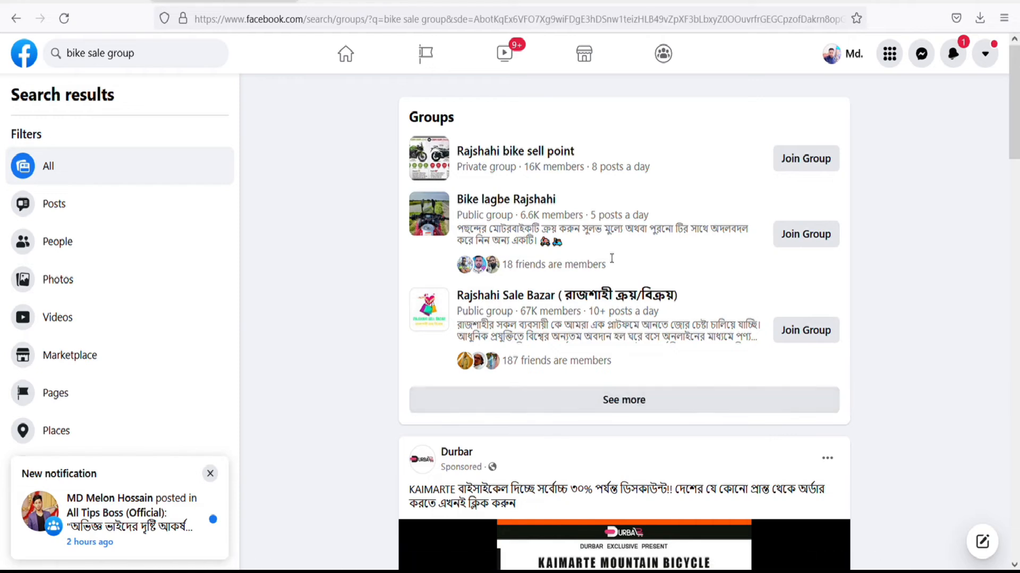
- Show the full list of groups found for bike sales and browse through it
{"action": "left_click", "coordinate": [624, 400]}
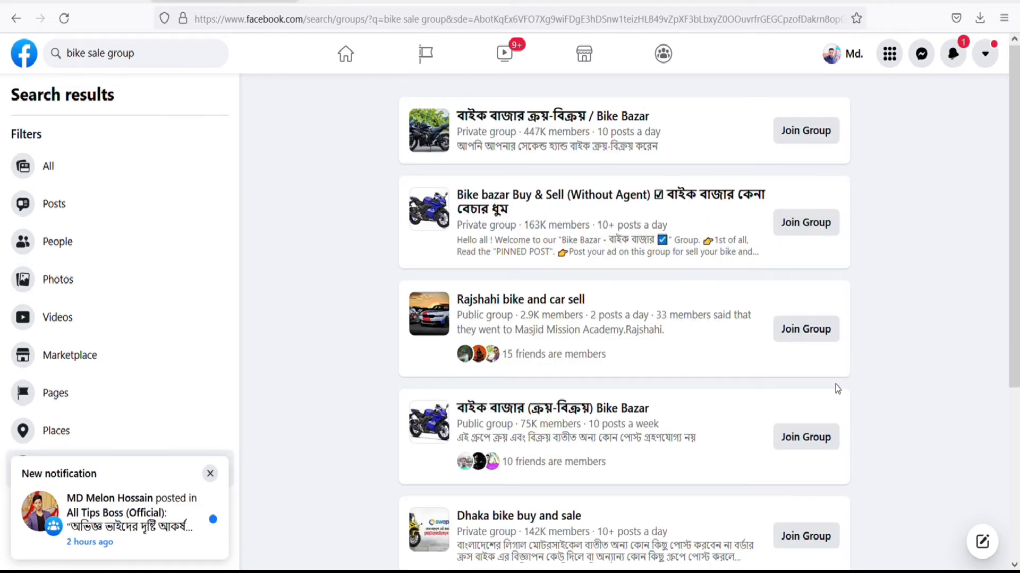
{"action": "left_click_drag", "start_coordinate": [1010, 197], "coordinate": [1015, 572]}
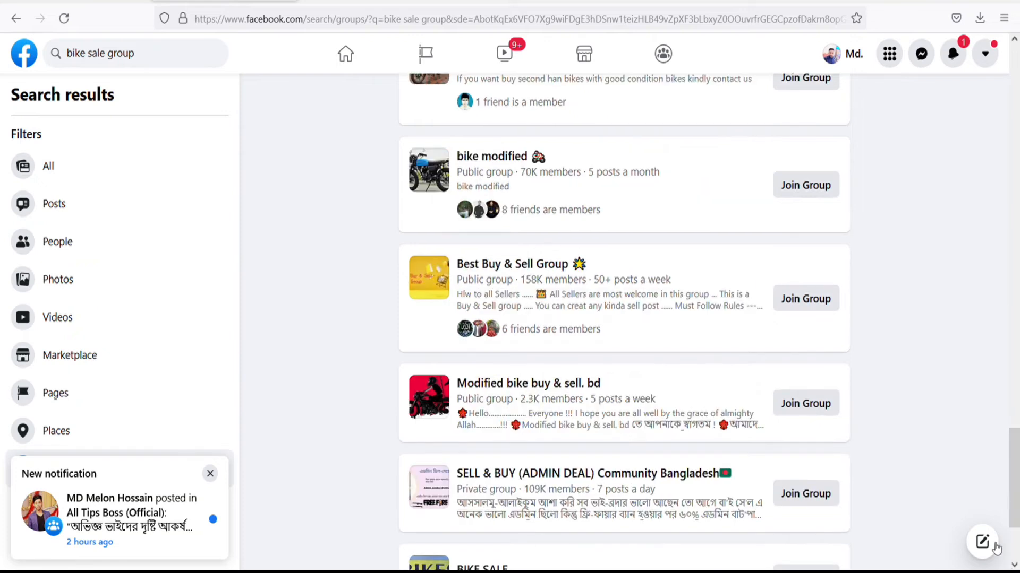
{"action": "left_click_drag", "start_coordinate": [1013, 474], "coordinate": [1012, 326]}
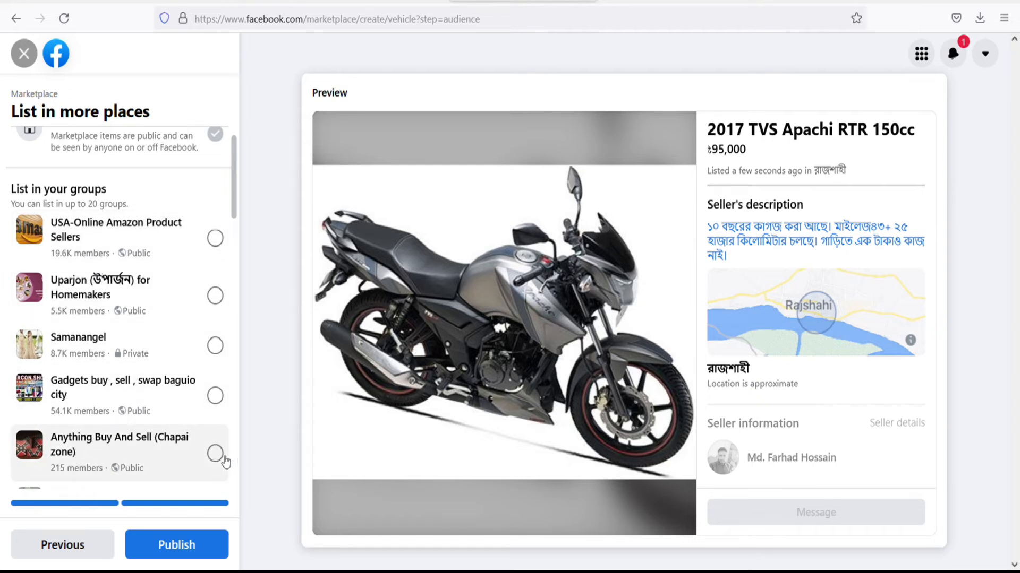
- Select the groups "Anything Buy And Sell (Chapai zone)" and "ক্রয় ও বিক্রয় -রাজশাহী" as additional places for the listing
{"action": "scroll", "coordinate": [220, 371], "scroll_direction": "down", "scroll_amount": 3}
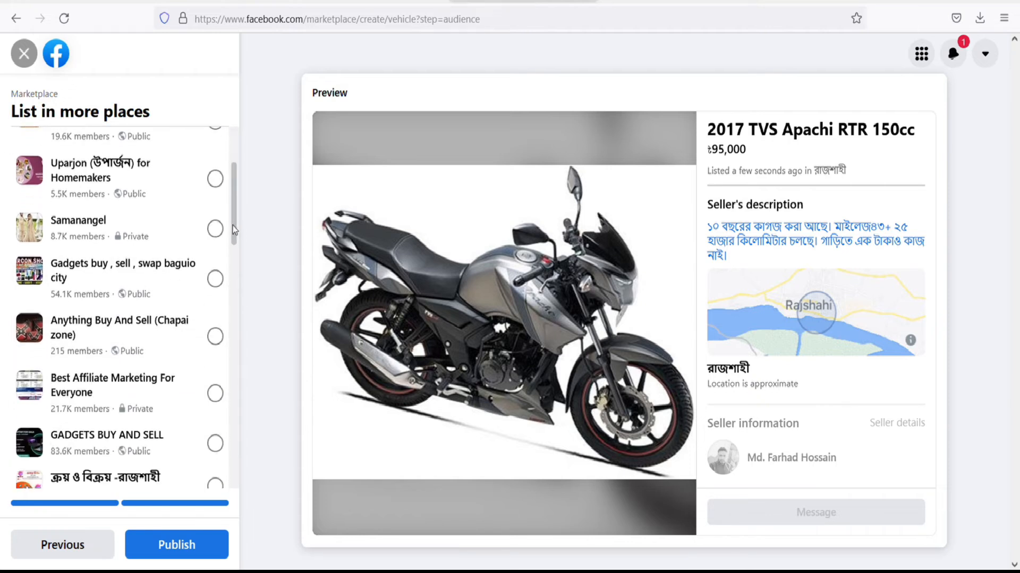
{"action": "left_click", "coordinate": [215, 327]}
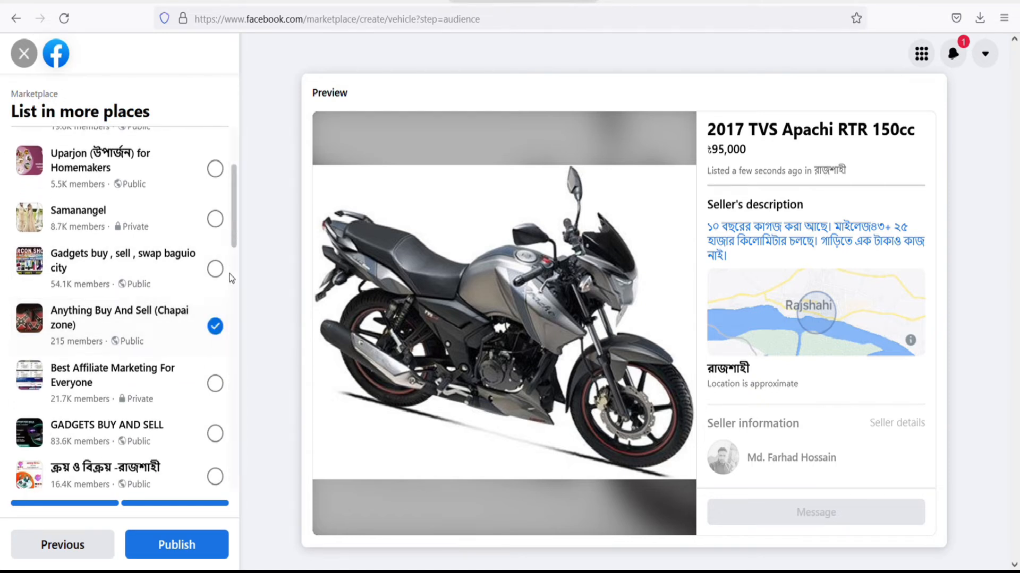
{"action": "scroll", "coordinate": [236, 250], "scroll_direction": "down", "scroll_amount": 2}
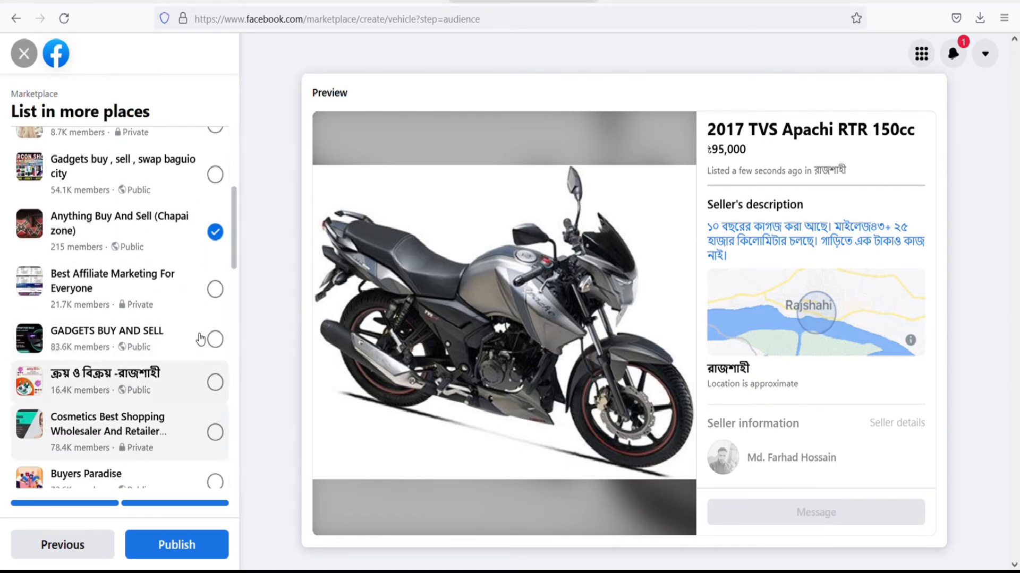
{"action": "left_click", "coordinate": [216, 384]}
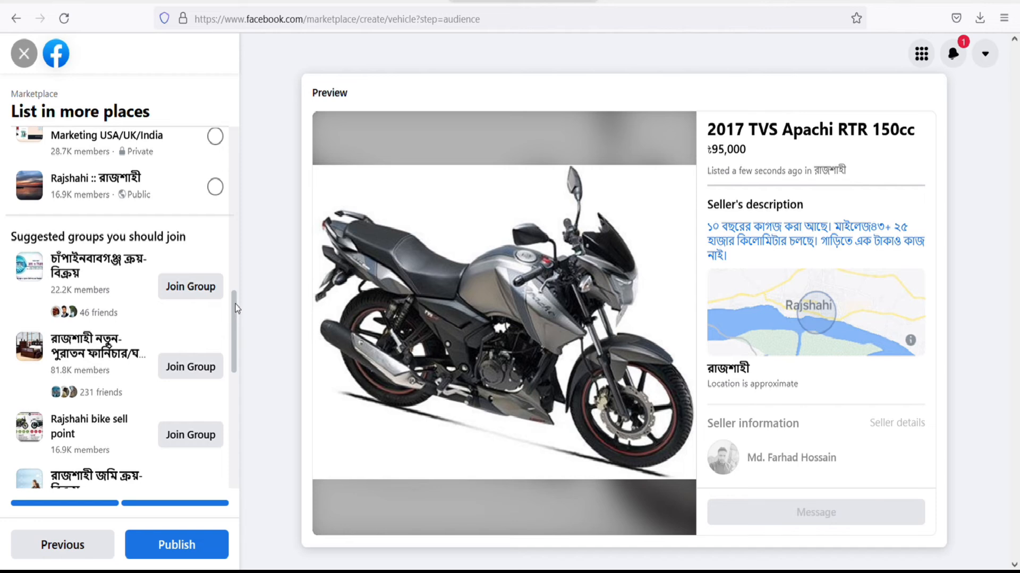
- Deselect the "Anything Buy And Sell (Chapai zone)" and "ক্রয় ও বিক্রয় -রাজশাহী" groups and publish the listing to Marketplace only
{"action": "left_click_drag", "start_coordinate": [237, 309], "coordinate": [231, 200]}
{"action": "left_click", "coordinate": [215, 246]}
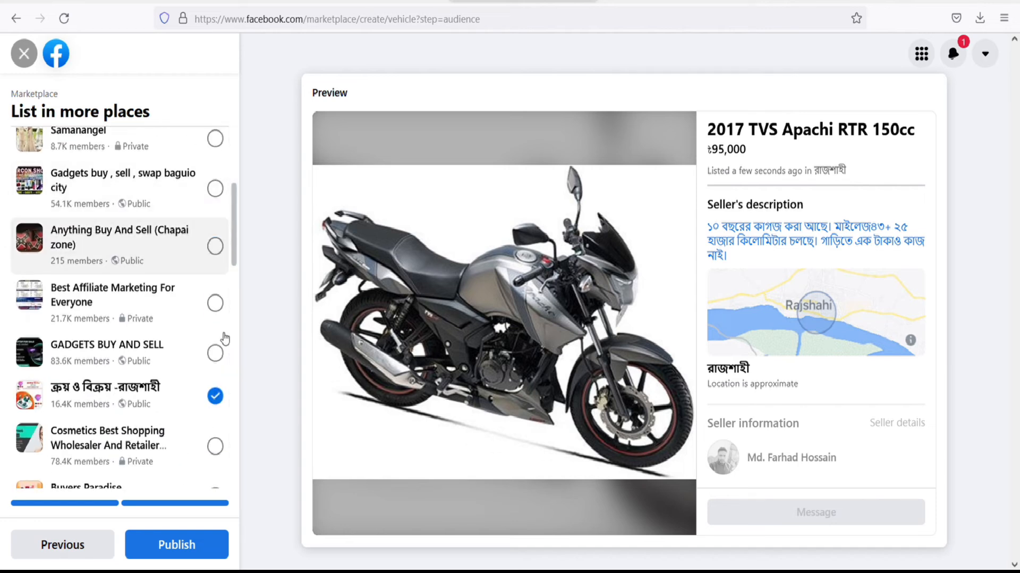
{"action": "left_click", "coordinate": [215, 396]}
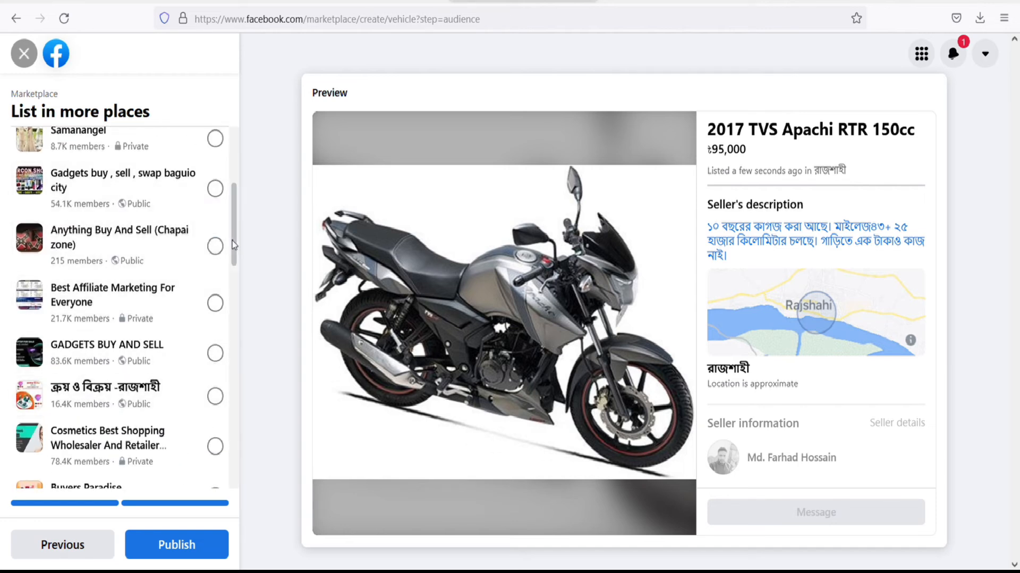
{"action": "left_click_drag", "start_coordinate": [232, 246], "coordinate": [241, 152]}
{"action": "left_click", "coordinate": [177, 546]}
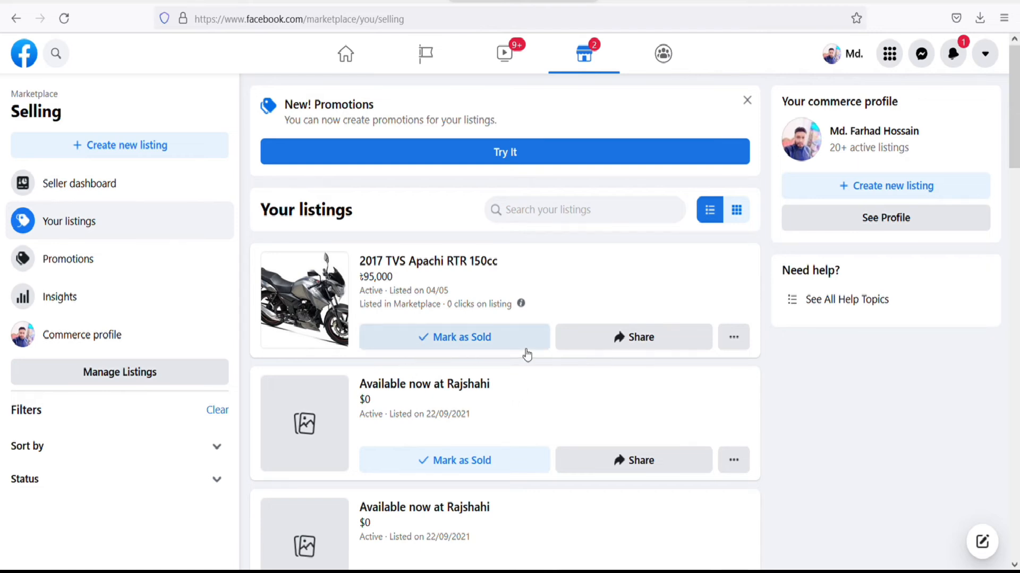
- Delete the 2017 TVS Apachi RTR 150cc listing, choosing "I'd rather not answer" for whether the item was sold
{"action": "left_click", "coordinate": [732, 340]}
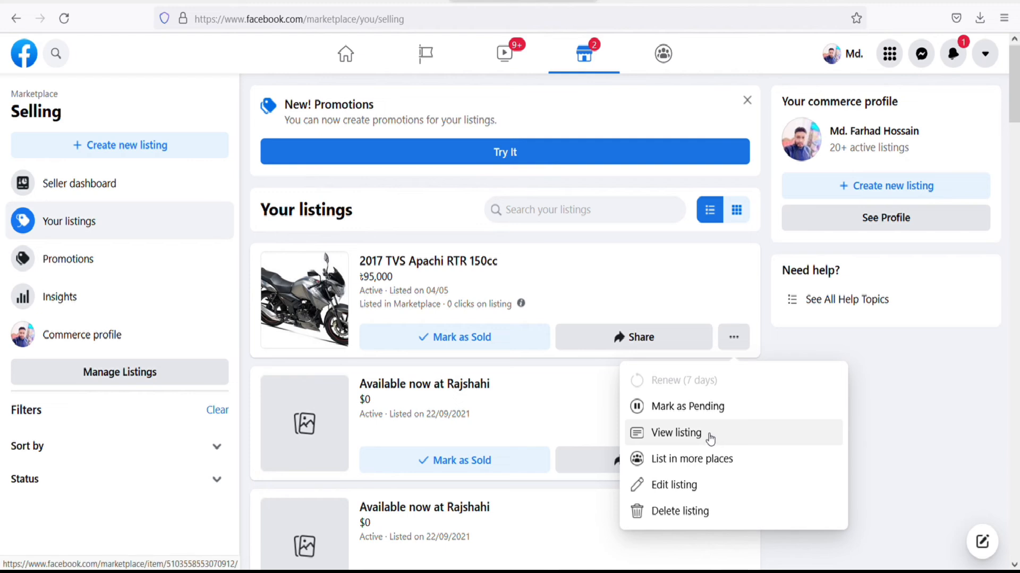
{"action": "left_click", "coordinate": [670, 515]}
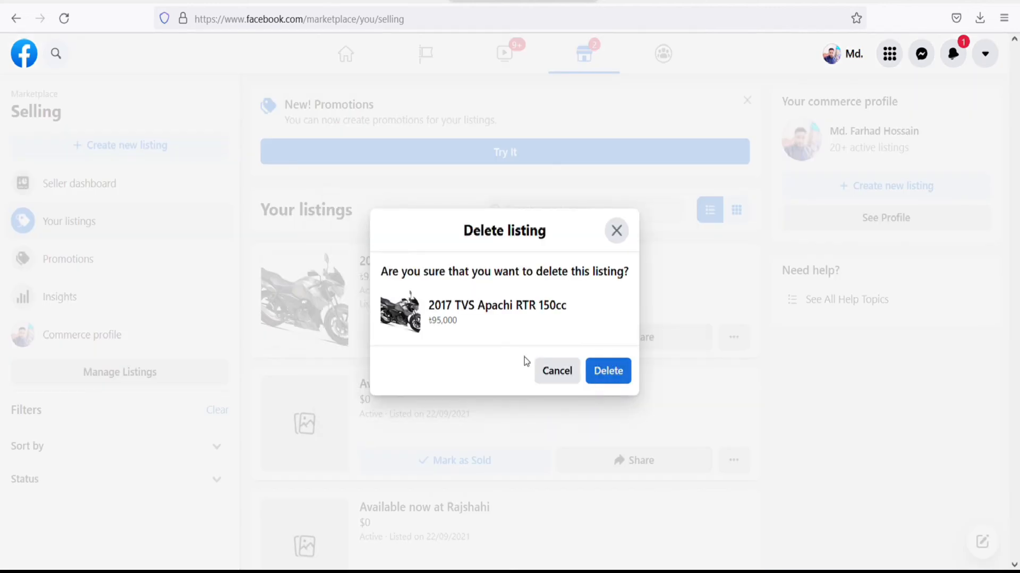
{"action": "left_click", "coordinate": [596, 370]}
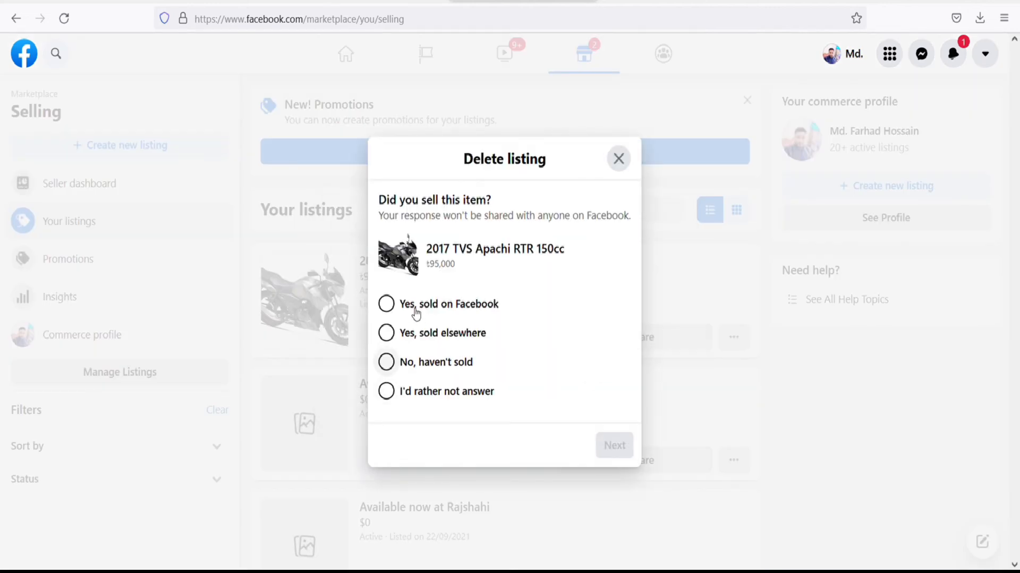
{"action": "left_click", "coordinate": [387, 362]}
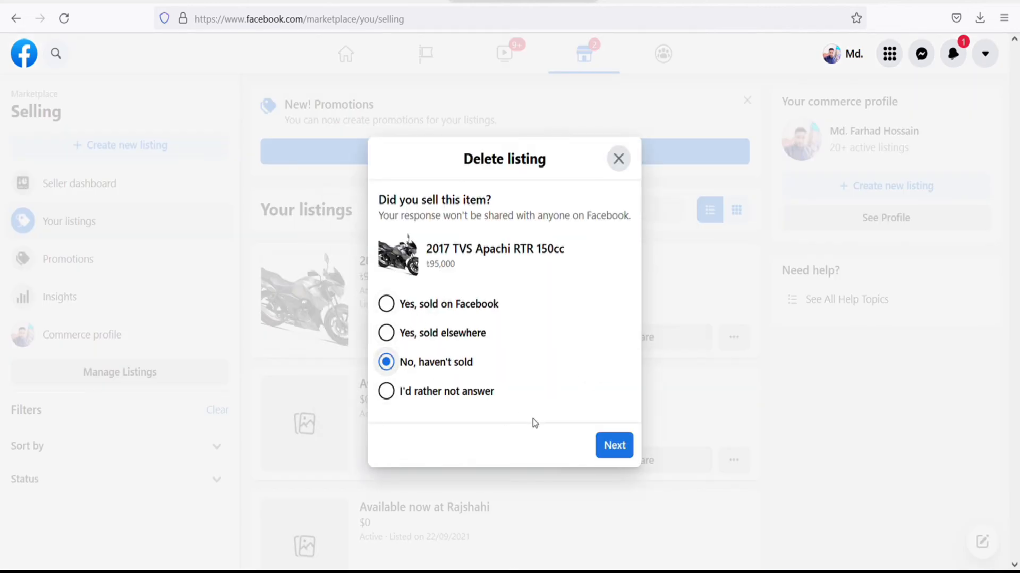
{"action": "left_click", "coordinate": [398, 394]}
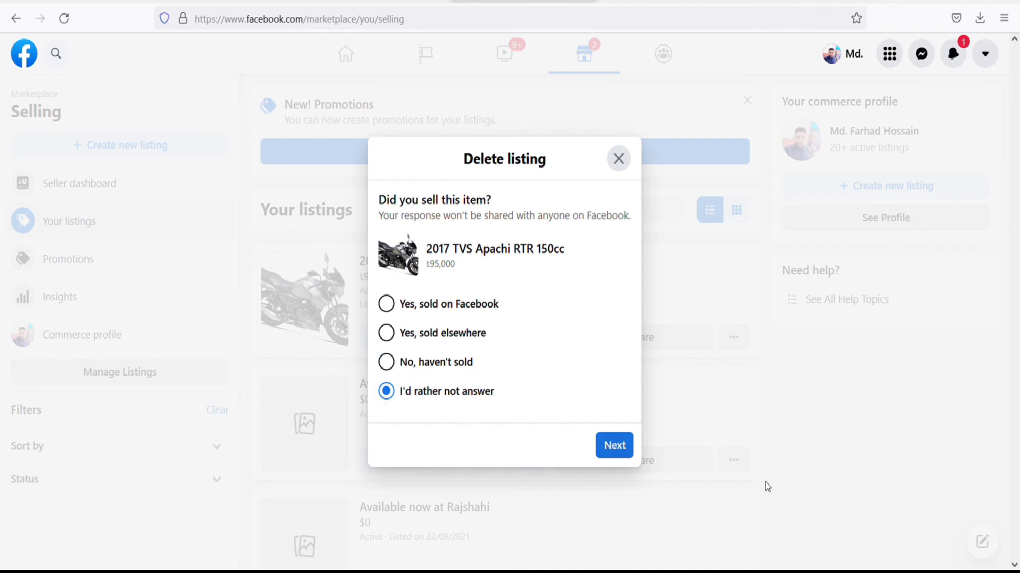